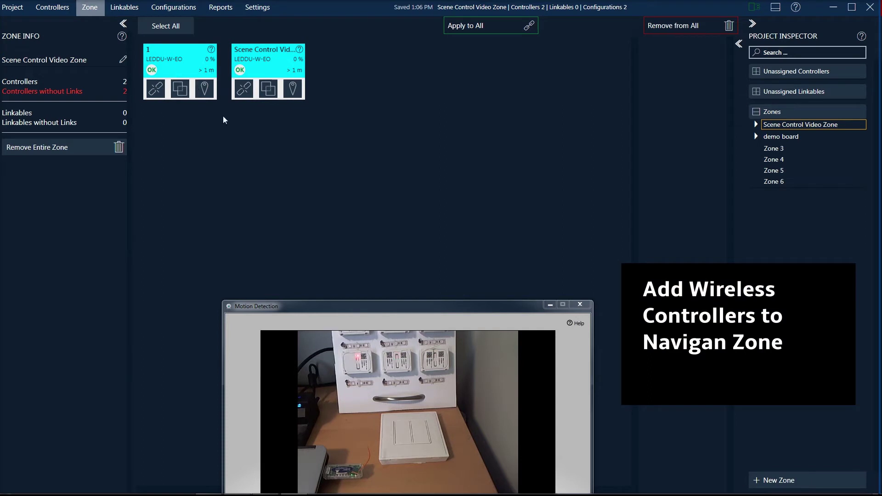
Locate both LEDDU-W-EO controllers in the Scene Control Video Zone to identify the physical devices.
click(204, 88)
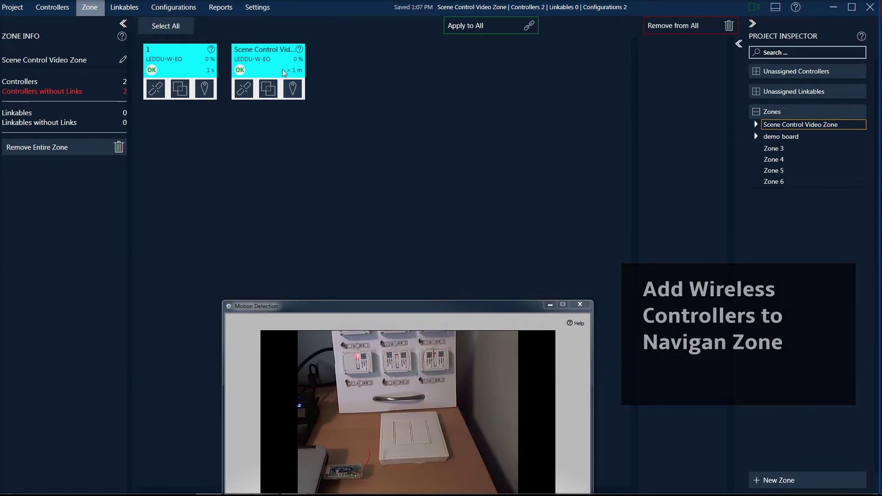
click(292, 90)
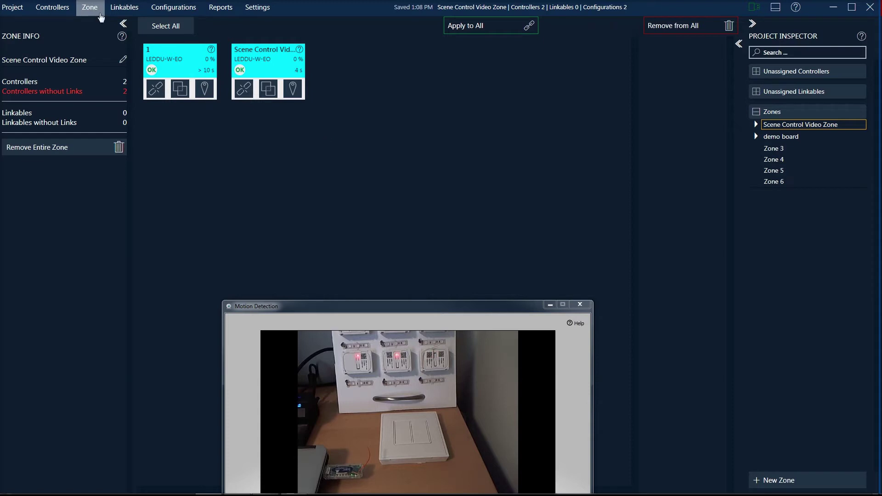
Clear the discovered linkables list and add DualRockerRight-31B and DualRockerLeft-31B to the Scene Control Video Zone.
click(120, 8)
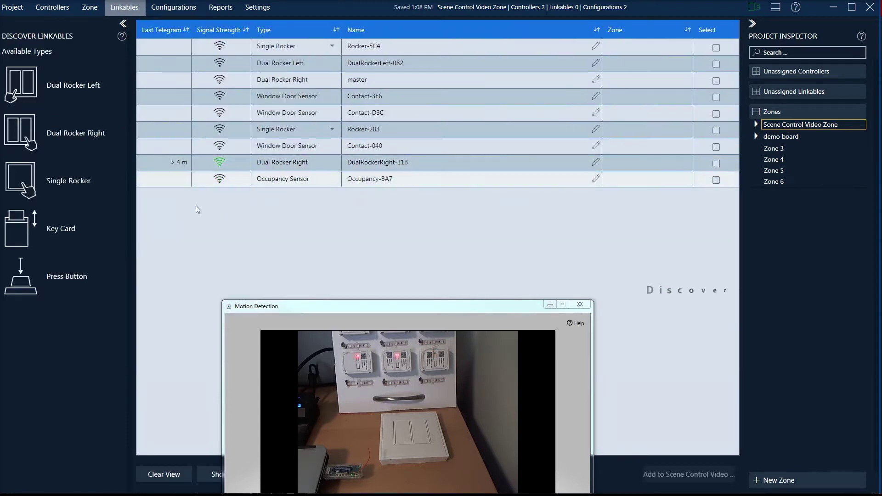
click(170, 474)
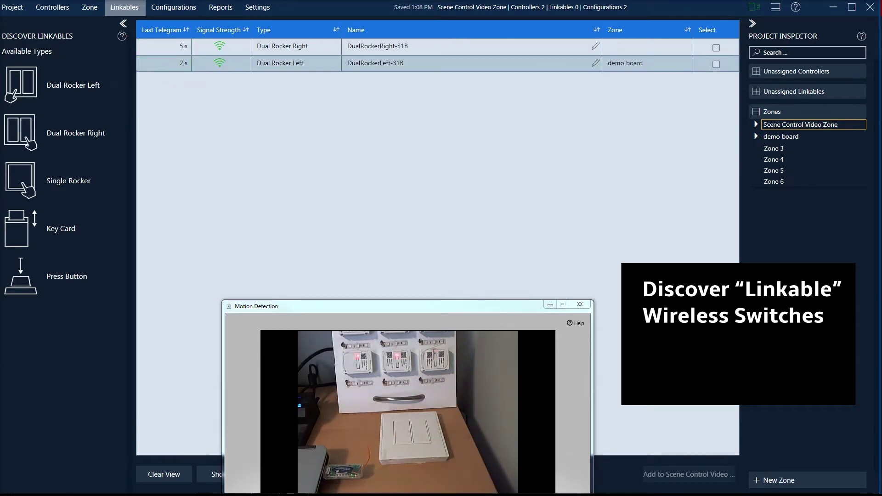
click(716, 47)
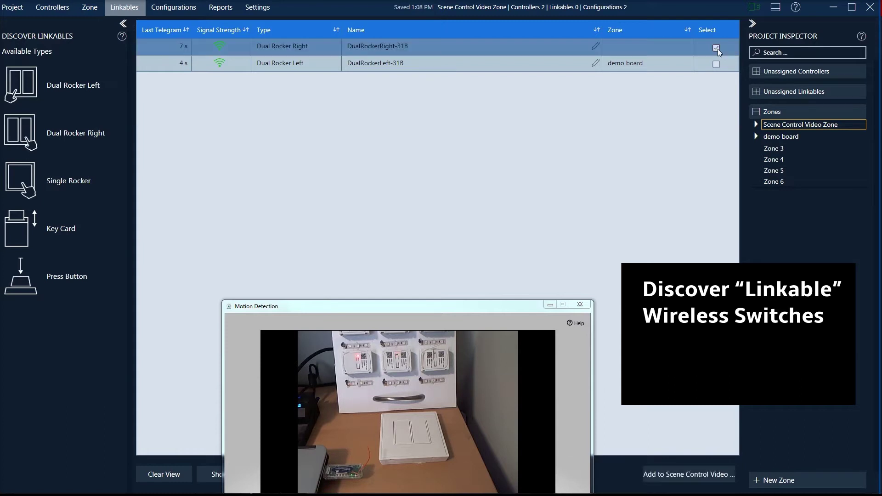
click(716, 65)
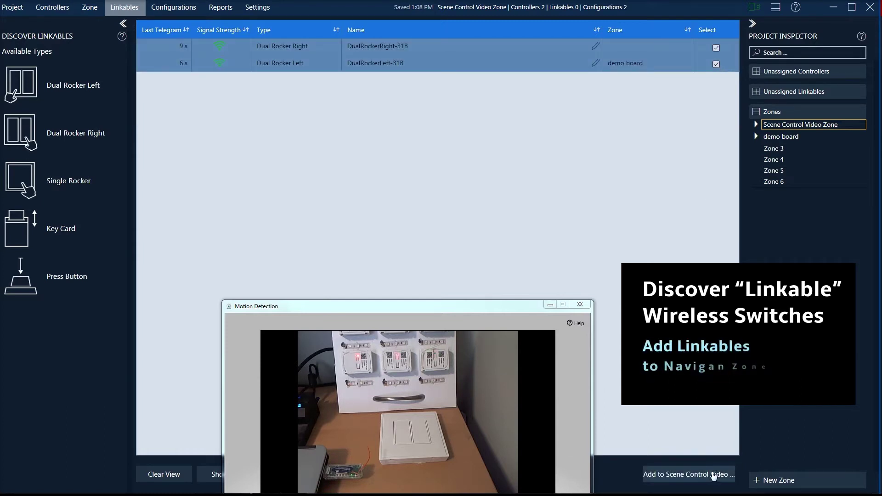
click(688, 478)
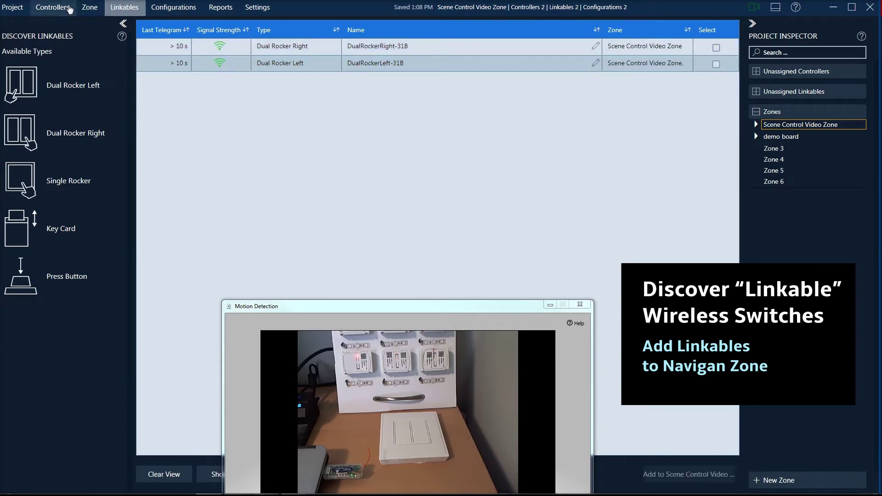
Set the Scene Mode of DualRockerRight-31B to Pair 1 and link it to all controllers in the zone.
click(90, 8)
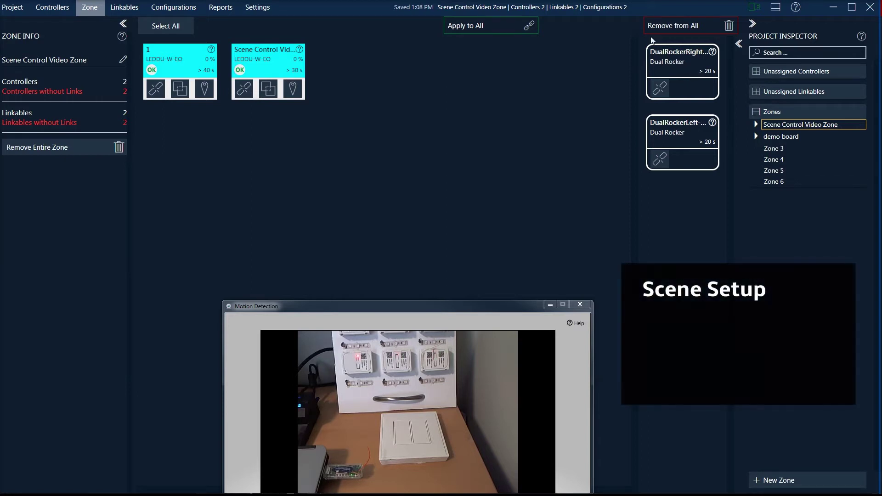
click(697, 69)
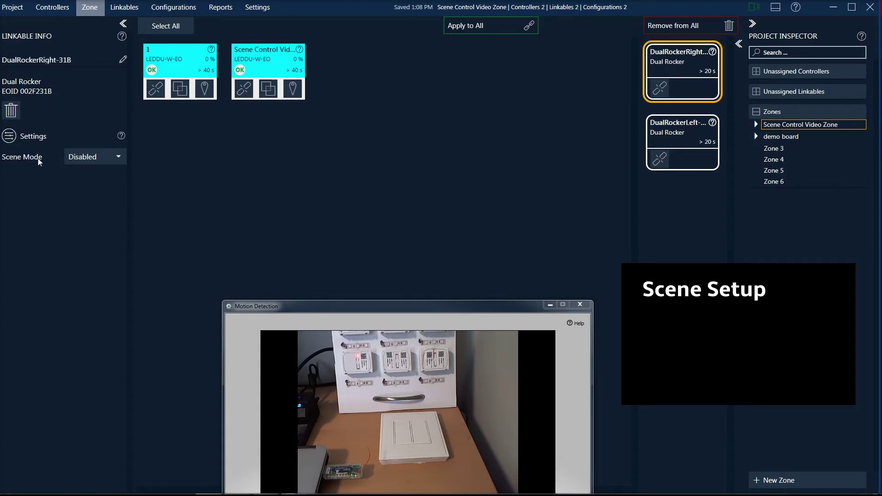
click(111, 161)
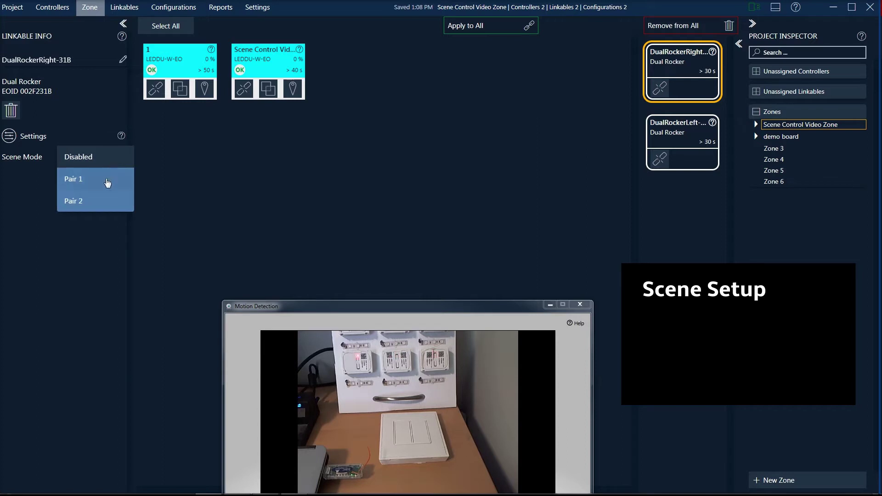
click(107, 181)
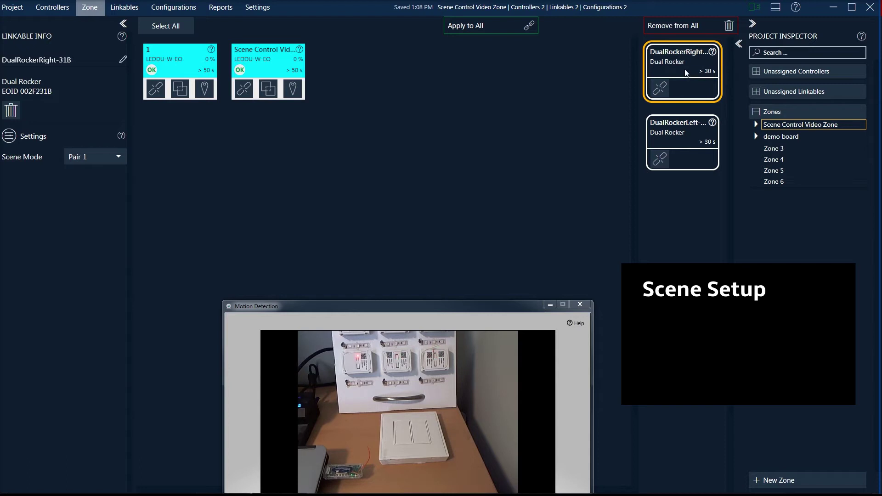
drag(684, 73, 500, 24)
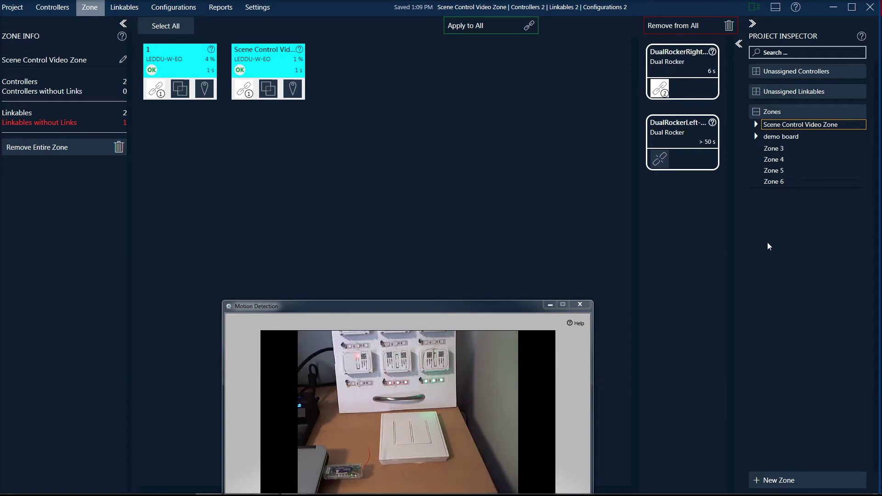
Link DualRockerLeft-31B to all controllers in the zone and inspect its link to controller 1.
click(693, 133)
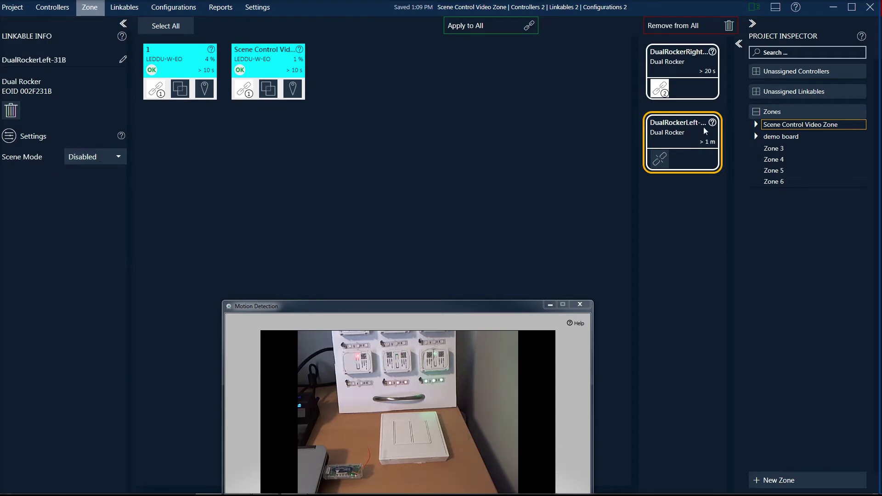
drag(685, 137, 494, 26)
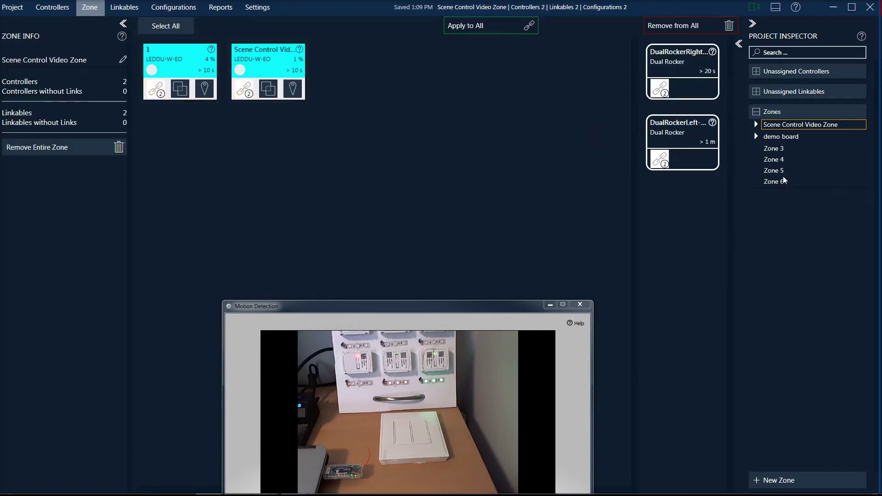
click(659, 160)
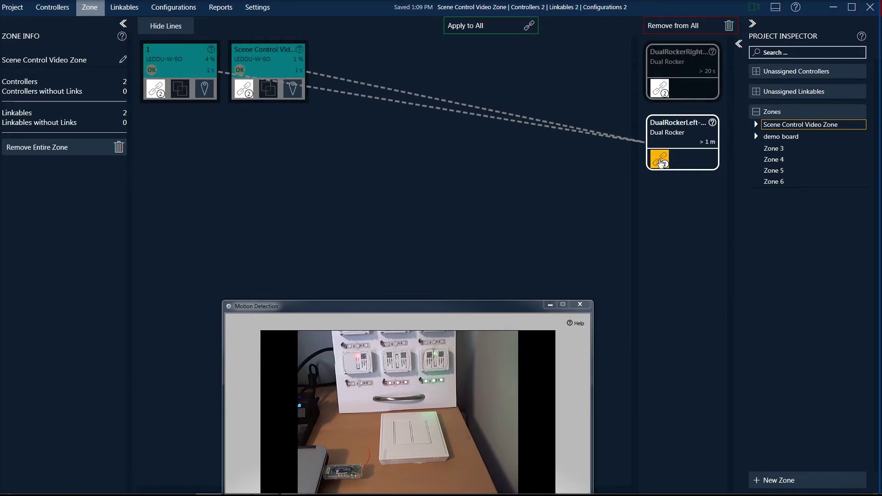
click(422, 105)
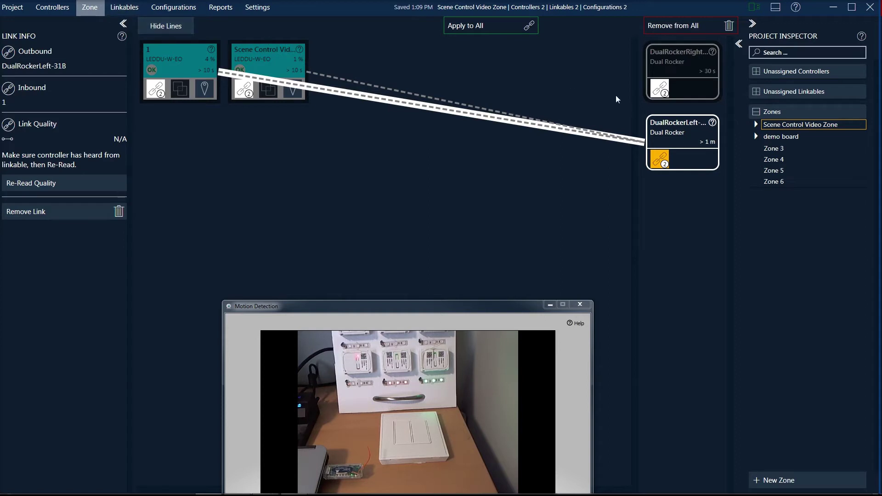
click(661, 162)
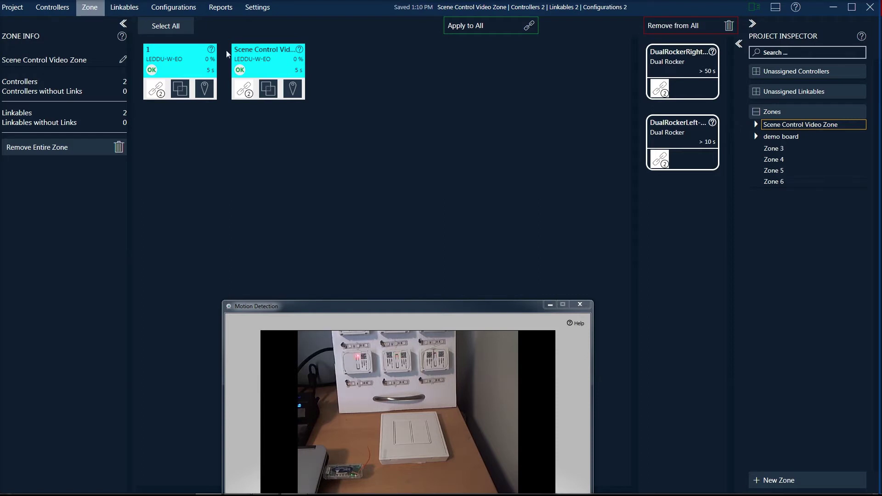
In the switch settings of controller Scene Control Video Zone-70B0, set Scene-Pair 1 Button 0 to 100% and Button 1 to 30%, and save.
click(279, 61)
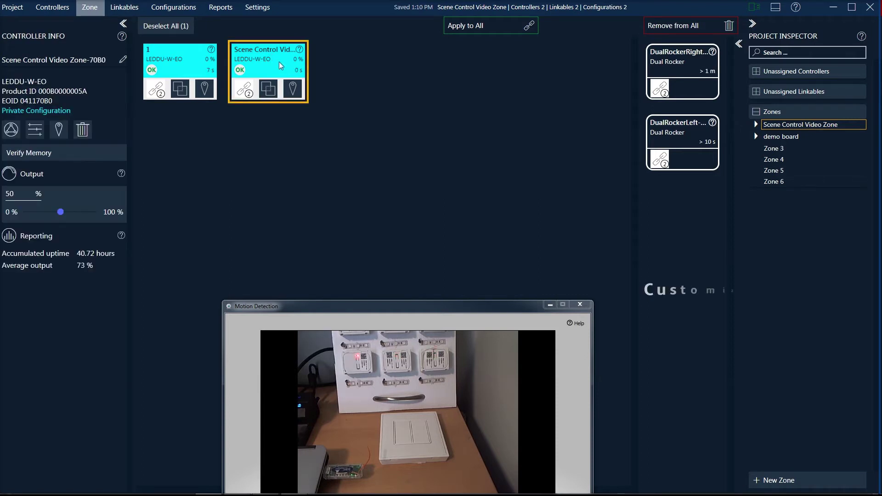
click(35, 131)
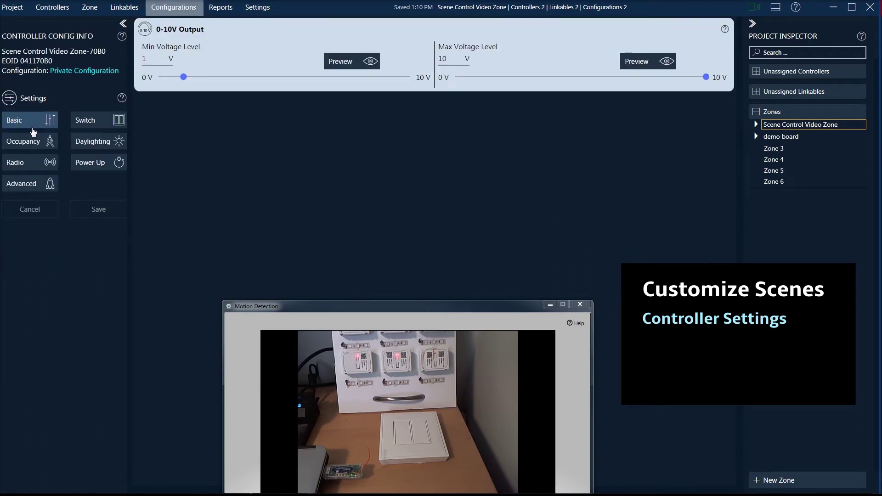
click(114, 120)
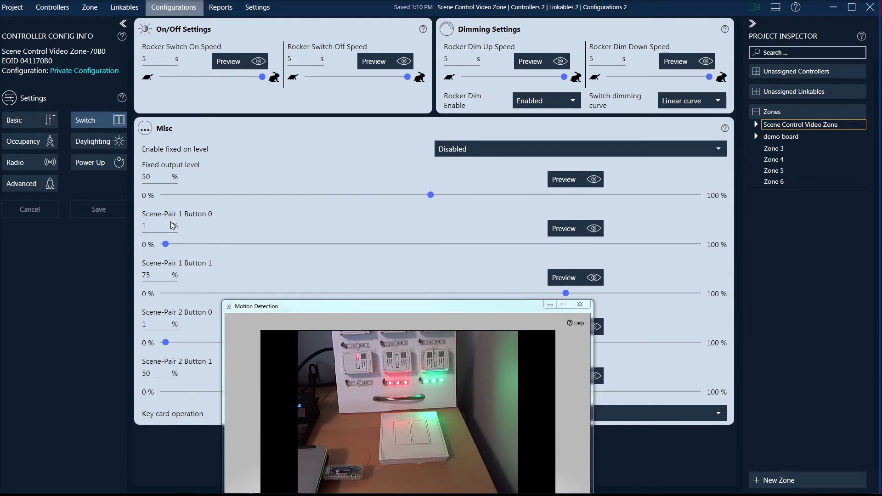
mouse_move(160, 229)
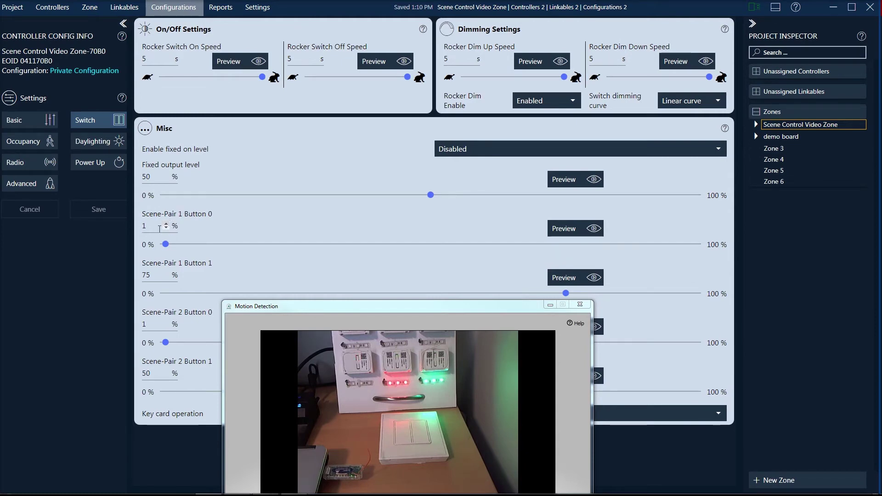
click(158, 226)
text(100)
key(Tab)
text(30)
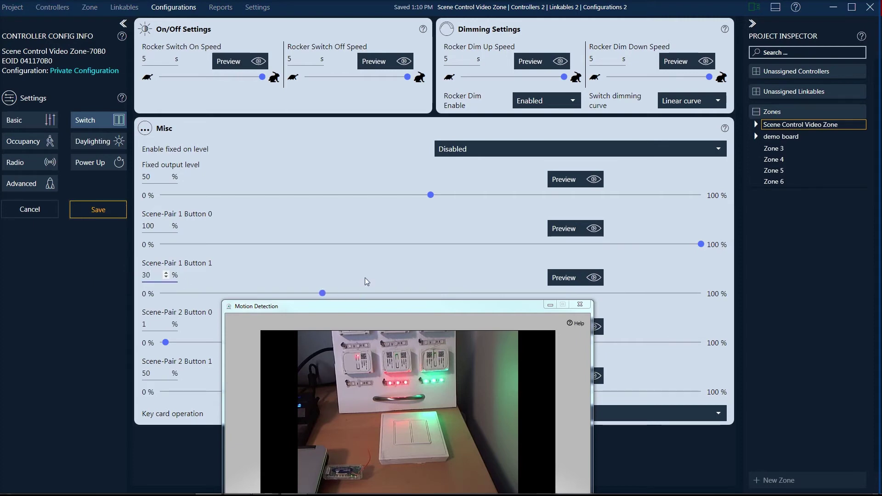
click(102, 211)
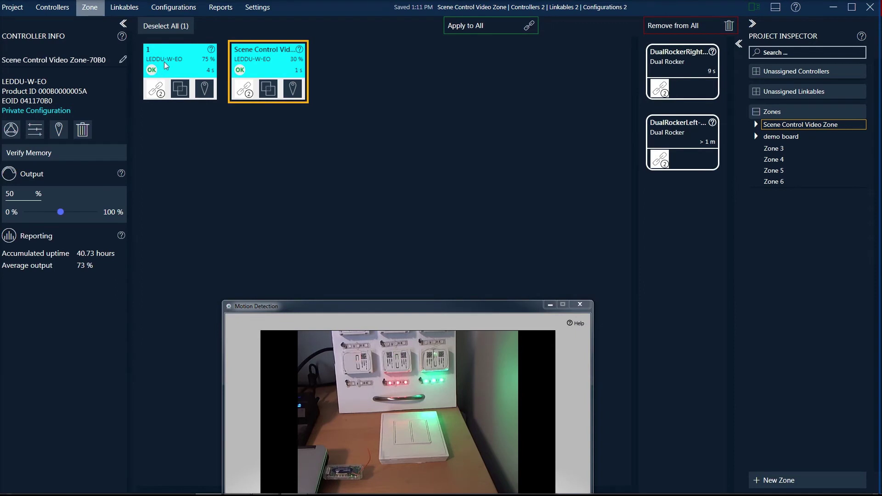
Copy the configuration settings, without links, from controller Scene Control Video Zone-70B0 to controller 1.
click(166, 66)
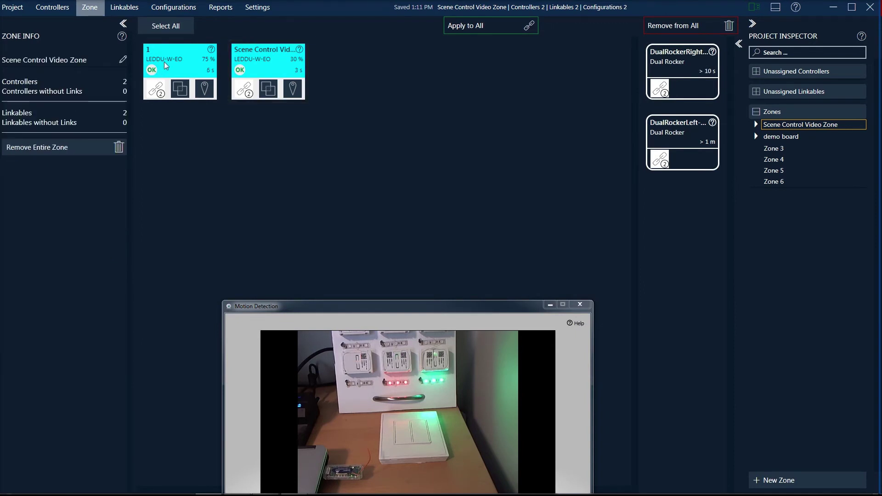
click(165, 65)
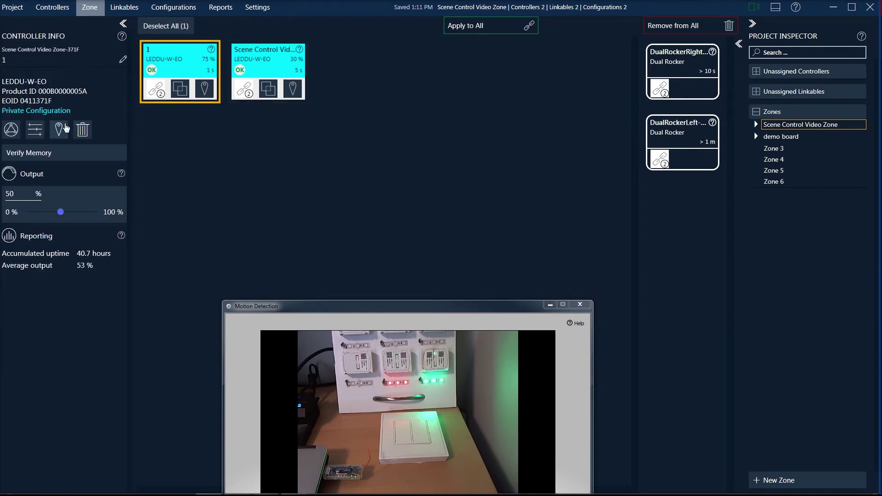
click(275, 56)
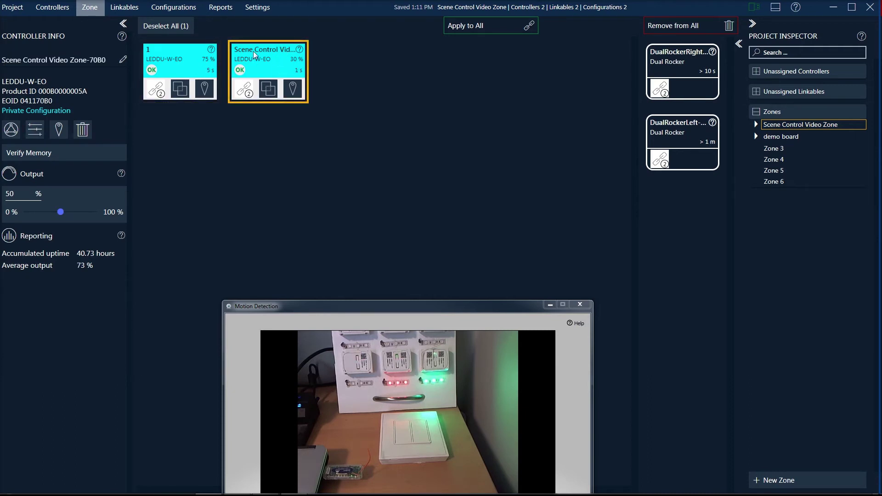
ctrl+click(194, 62)
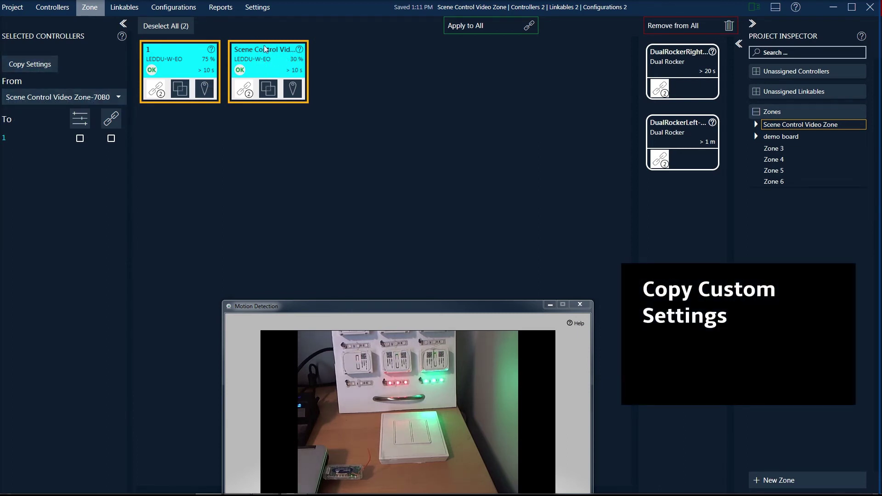
click(80, 139)
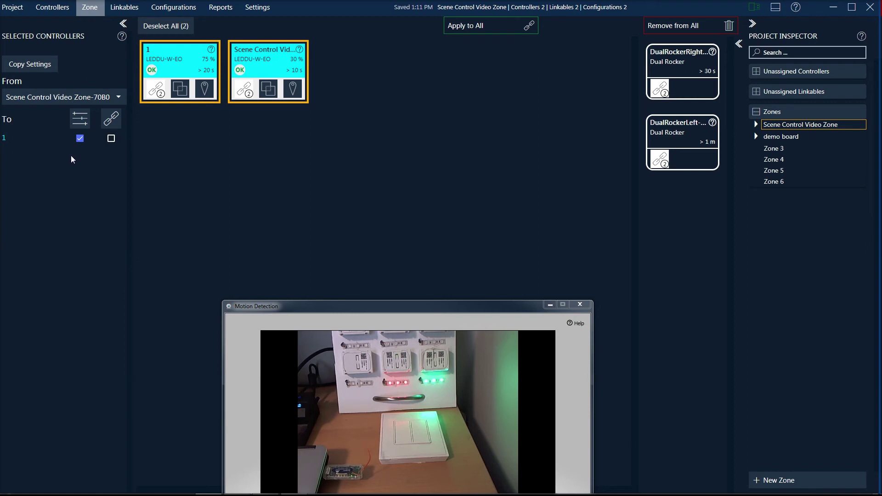
click(47, 68)
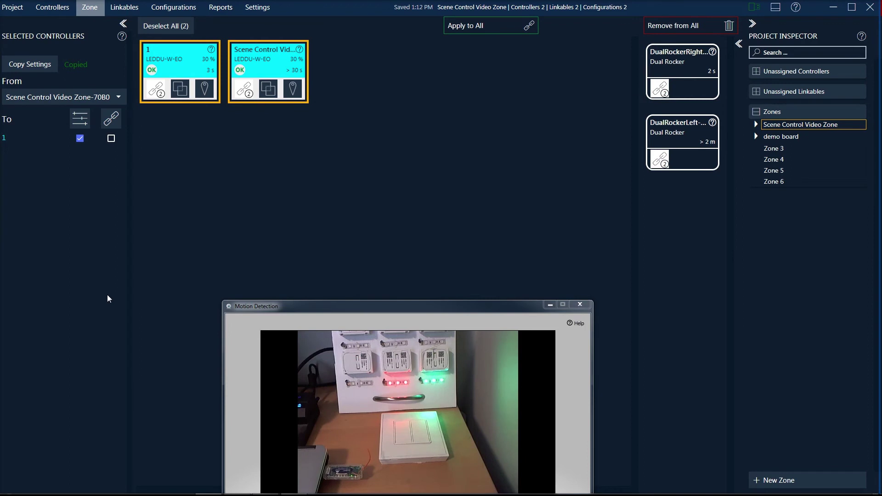
Change Scene-Pair 1 of controller Scene Control Video Zone-70B0 to 1% for Button 0 and 100% for Button 1, and save.
click(265, 64)
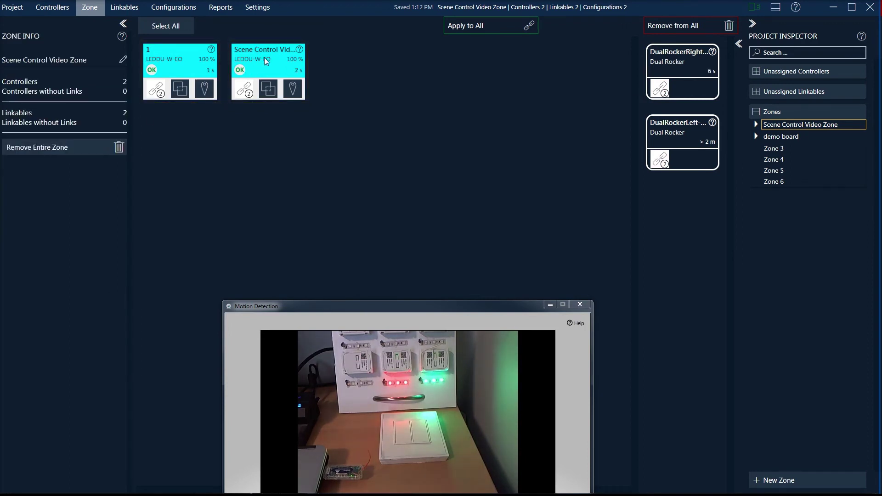
click(266, 62)
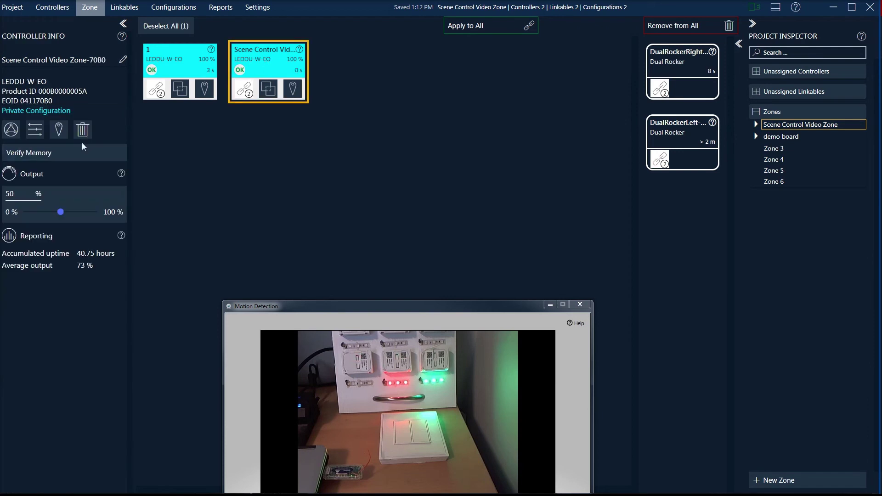
click(38, 131)
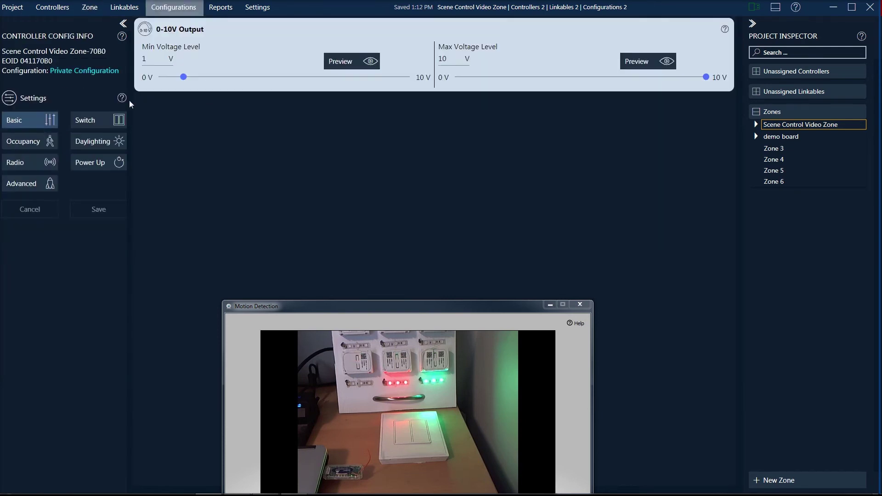
click(100, 123)
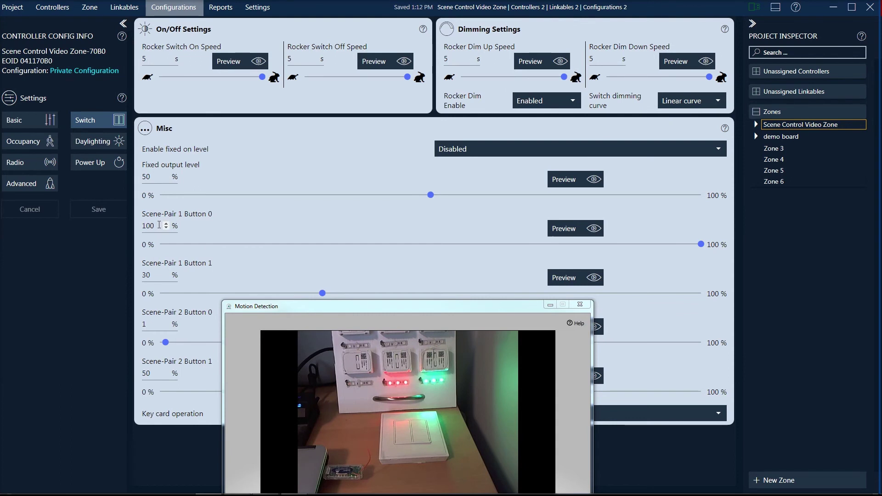
drag(159, 225, 127, 228)
text(1)
click(157, 275)
drag(139, 273, 114, 227)
text(100)
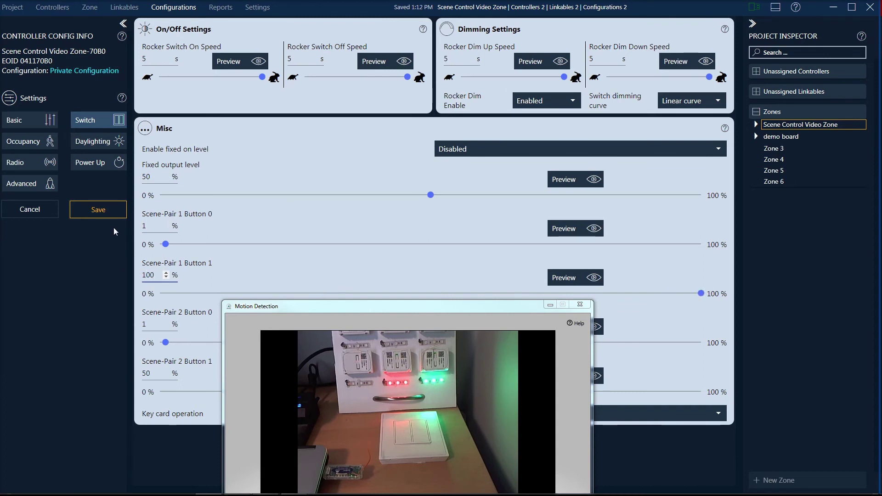
click(89, 212)
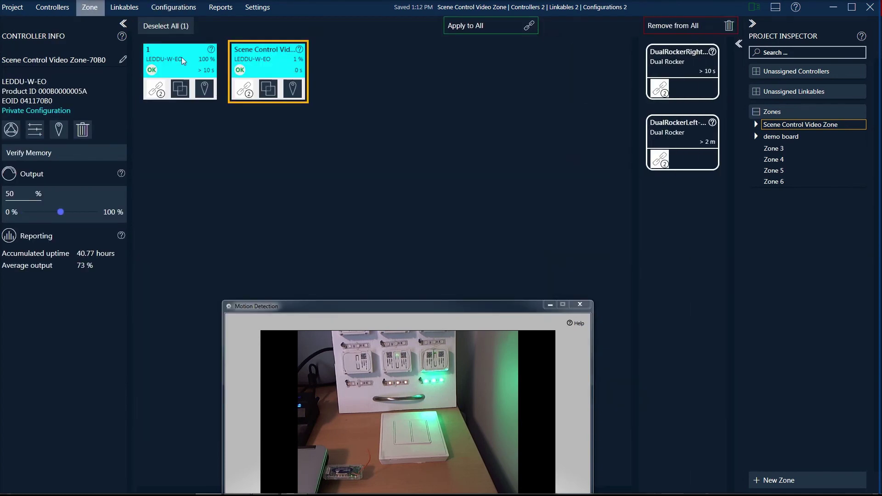
Copy the revised Scene-Pair 1 configuration from controller Scene Control Video Zone-70B0 to controller 1, leaving links out.
click(181, 69)
click(79, 139)
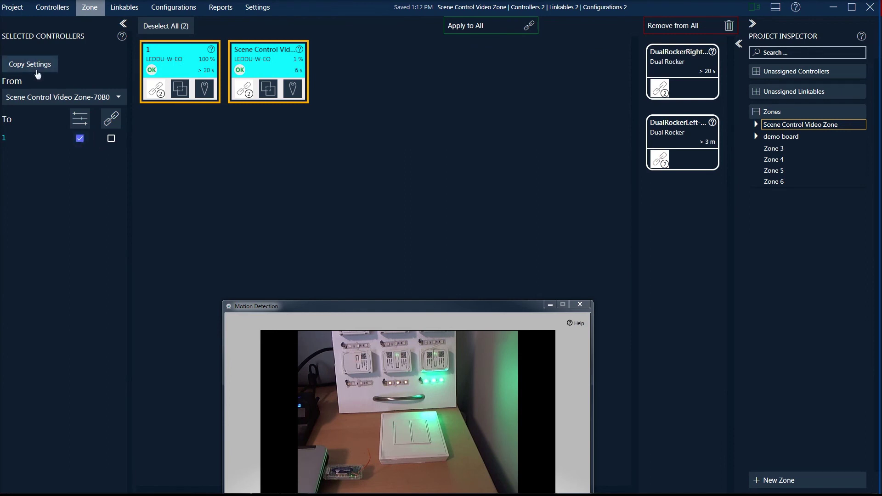
click(51, 65)
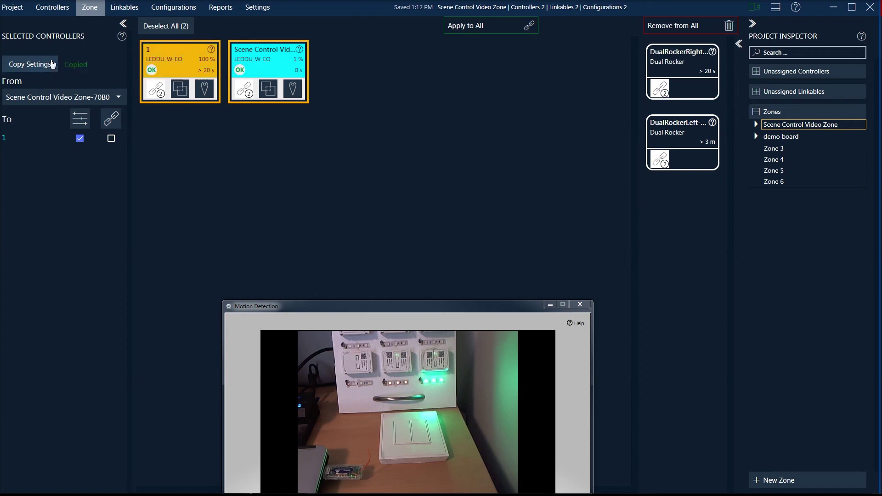